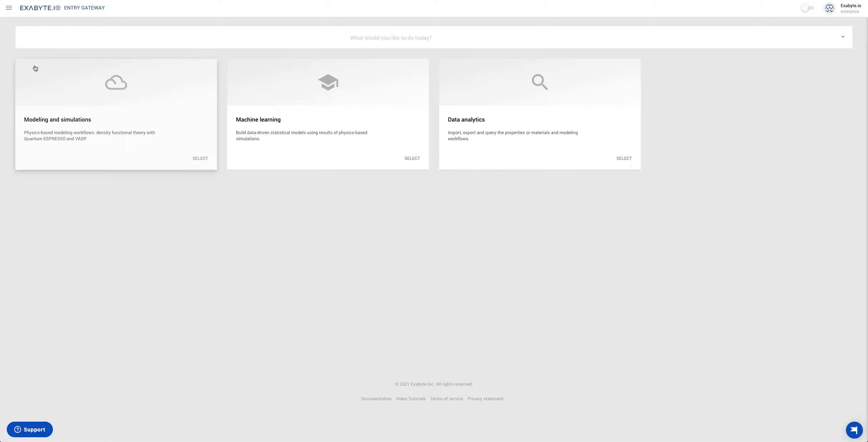
# Step: Upload classification_data.csv from the computer to the Dropbox files
pyautogui.click(9, 7)
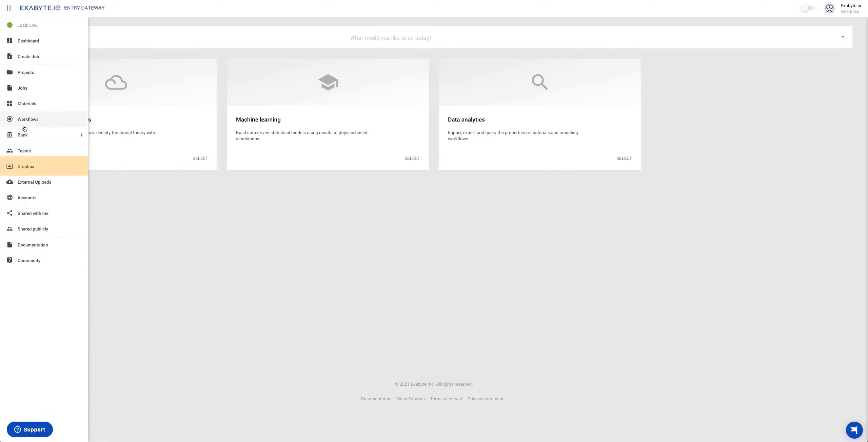
pyautogui.click(23, 165)
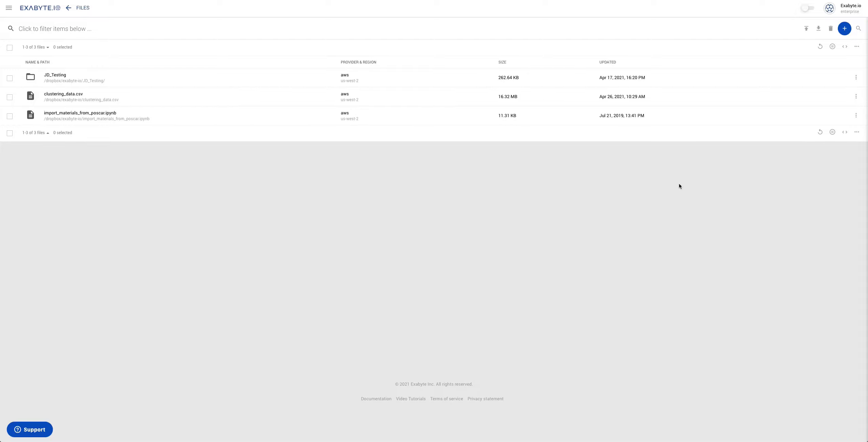
pyautogui.click(807, 28)
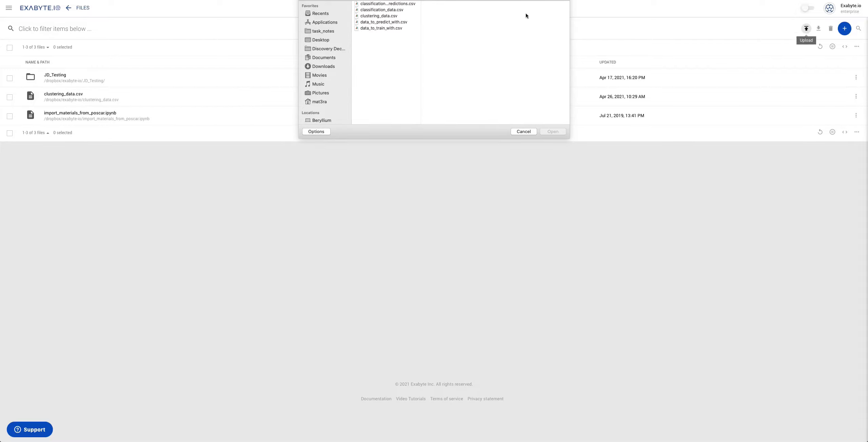
pyautogui.click(394, 10)
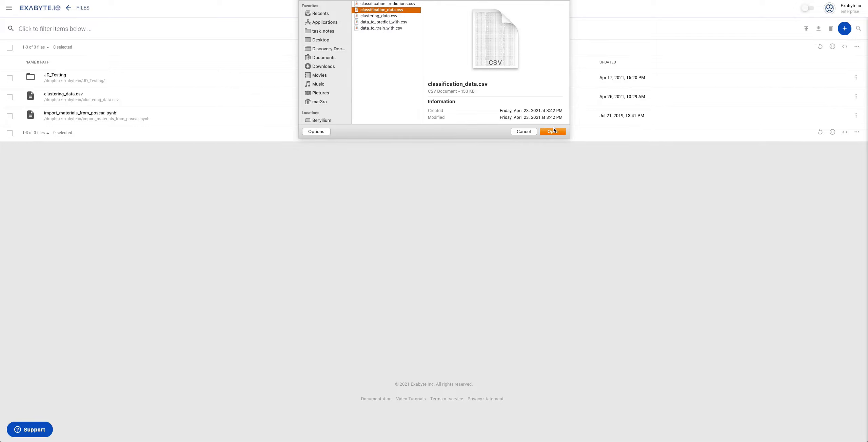
pyautogui.click(553, 132)
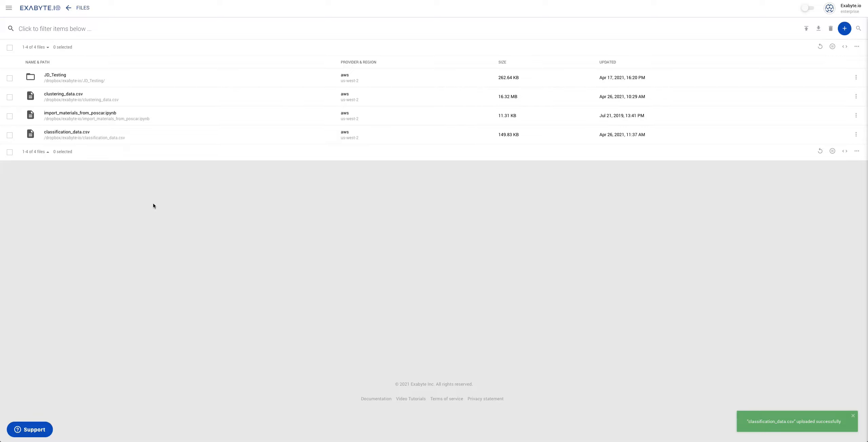
# Step: Find the Python ML Train Classification workflow in the workflow bank by searching for "classification" and copy it to the private collection
pyautogui.click(12, 10)
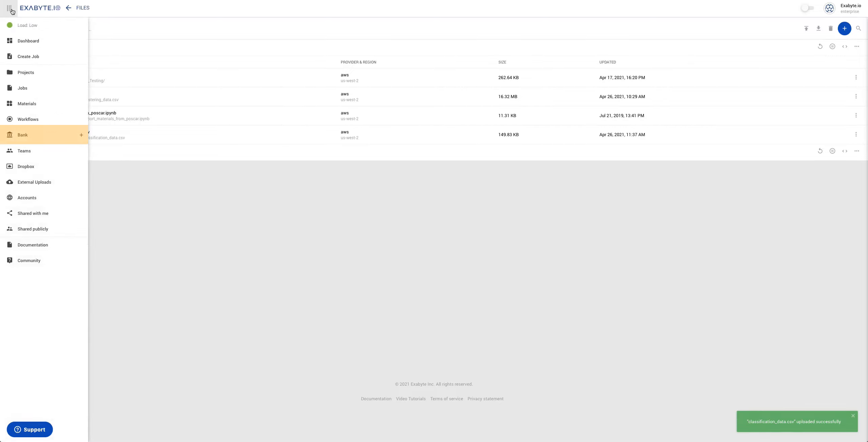
pyautogui.click(24, 135)
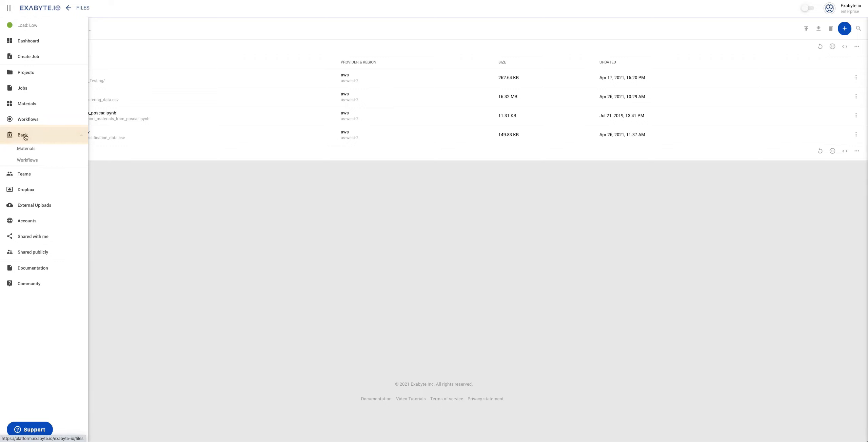
pyautogui.click(25, 161)
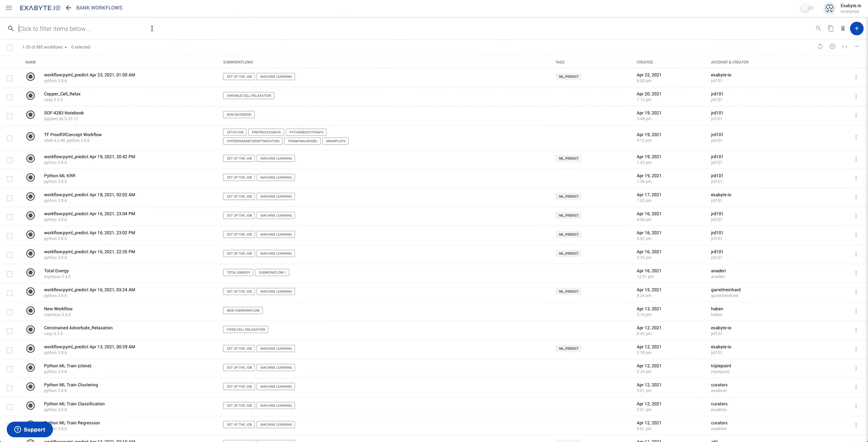
pyautogui.click(152, 29)
pyautogui.write('classification')
pyautogui.press('Return')
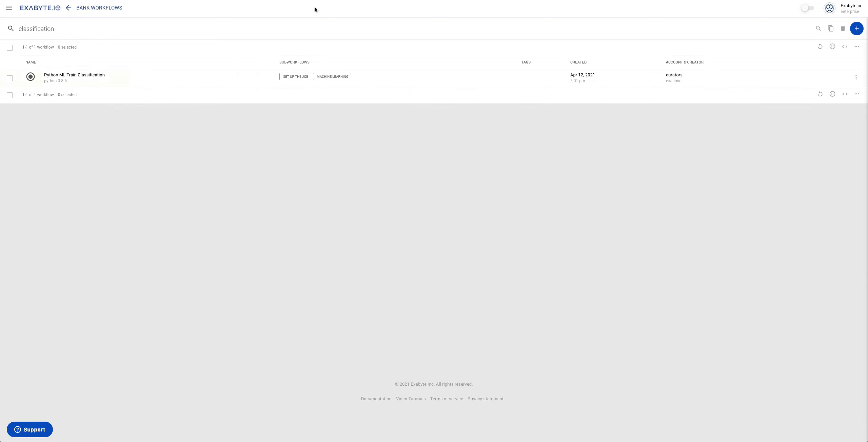
pyautogui.click(856, 78)
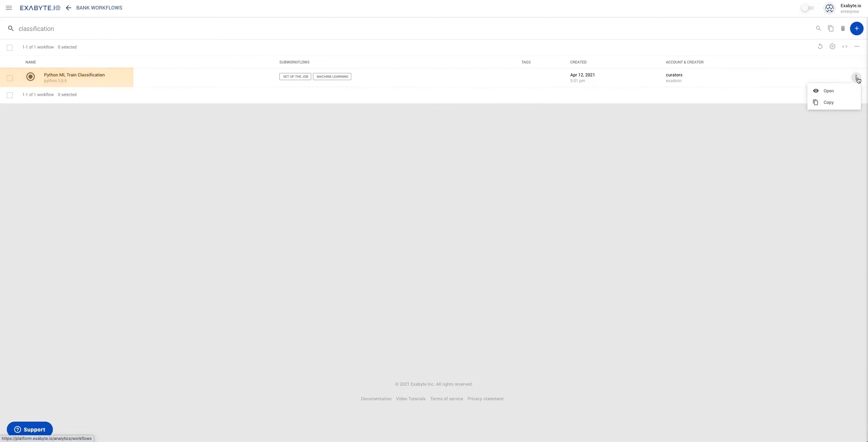
pyautogui.click(833, 103)
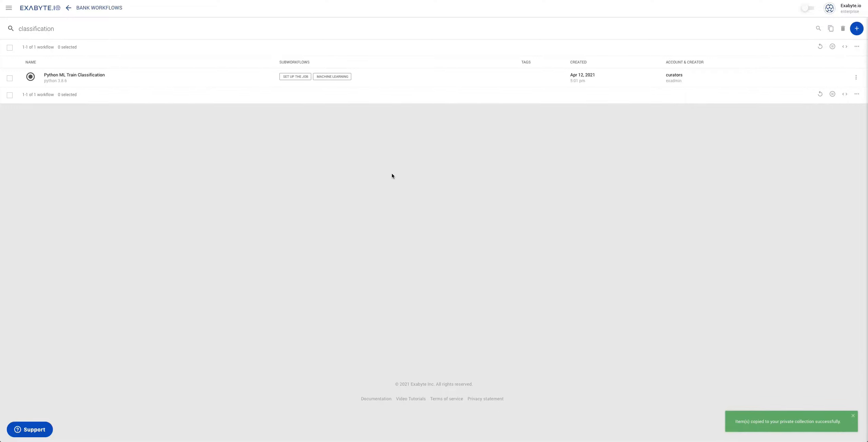
# Step: Create a new job and name it "Python ML Tutorial"
pyautogui.click(17, 12)
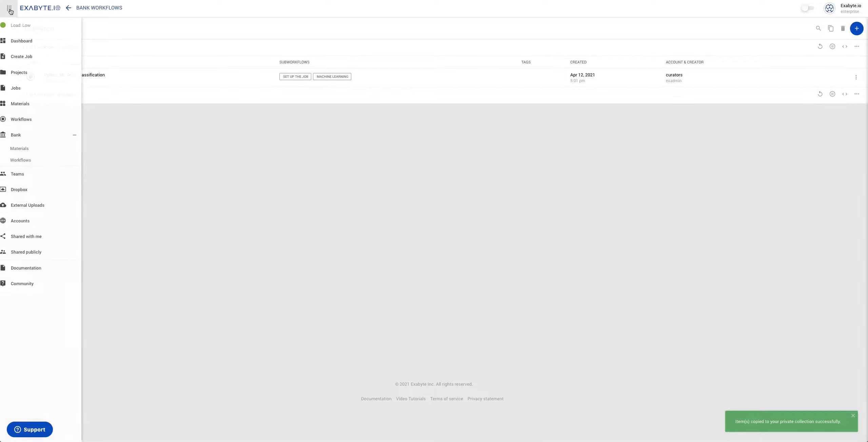
pyautogui.click(28, 59)
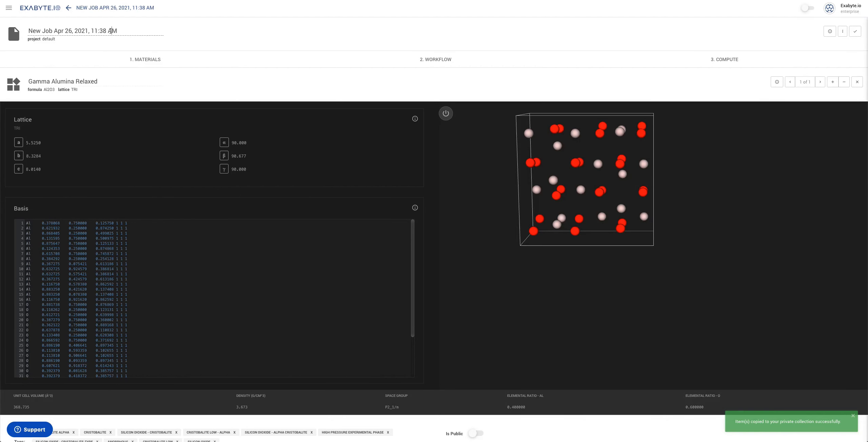
pyautogui.click(110, 31)
pyautogui.write('Python M')
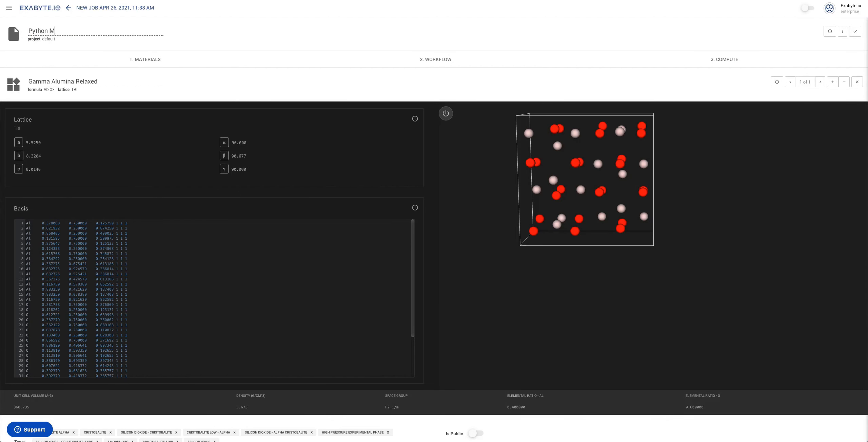
pyautogui.write('L Tutorial')
pyautogui.click(352, 32)
# Step: Assign the most recently copied Python ML Train Classification (clone) workflow to the job
pyautogui.click(843, 31)
pyautogui.click(819, 68)
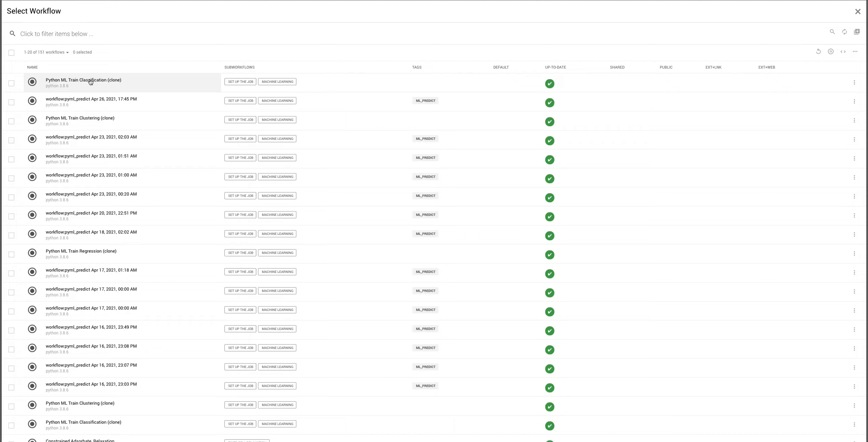
pyautogui.click(91, 82)
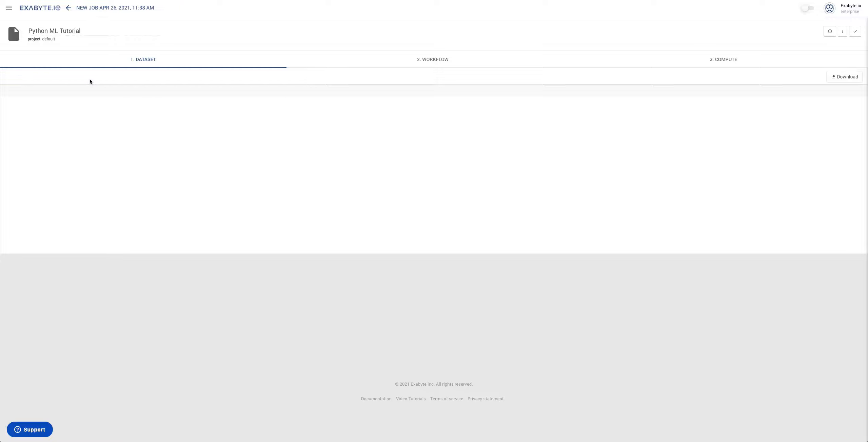
# Step: Choose classification_data.csv as the job's dataset and view its columns through to Class
pyautogui.click(842, 31)
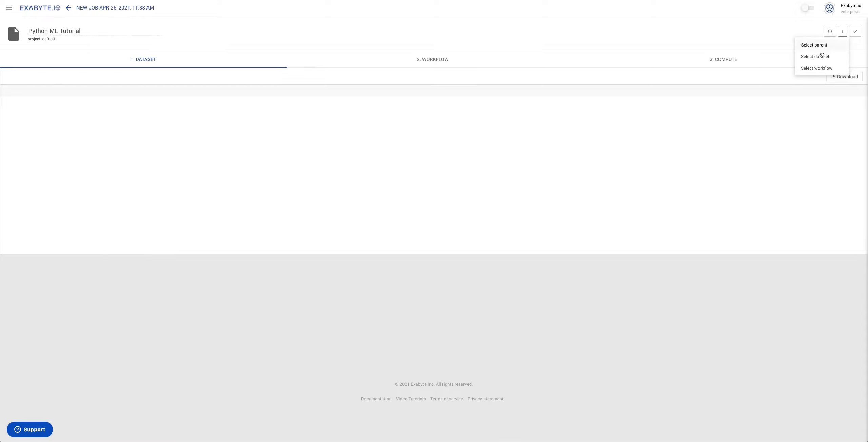
pyautogui.click(820, 55)
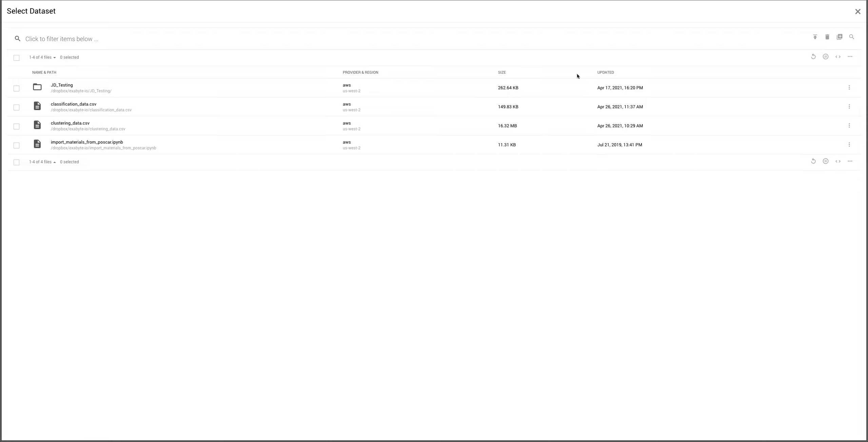
pyautogui.click(129, 107)
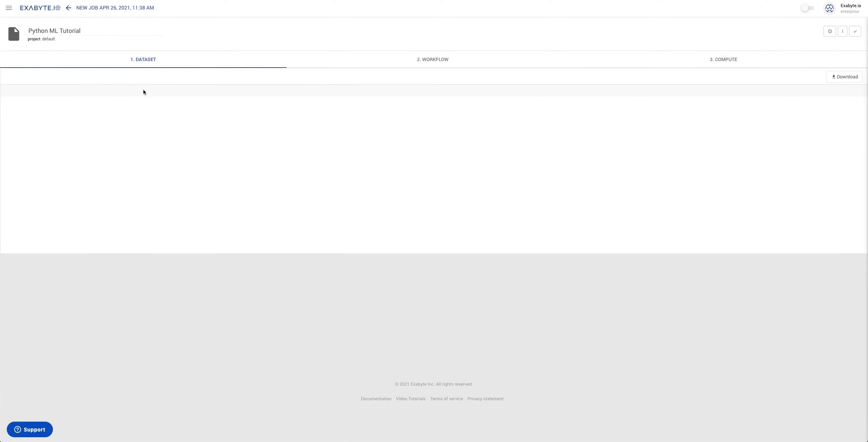
pyautogui.hscroll(8, 304, 151)
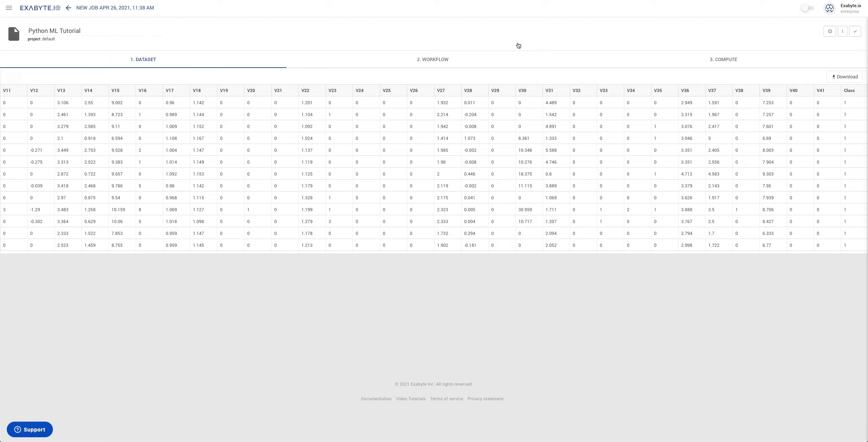
# Step: In the Machine Learning subworkflow's important settings, set target_column_name to Class and choose the problem category, then return to the overview
pyautogui.click(413, 60)
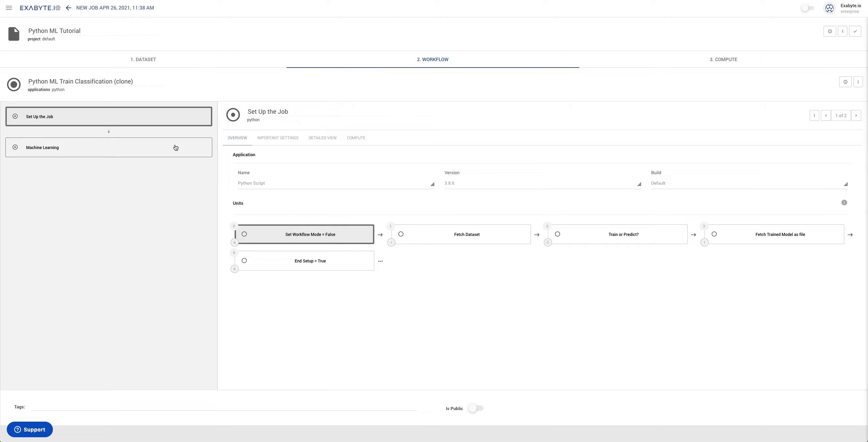
pyautogui.click(176, 147)
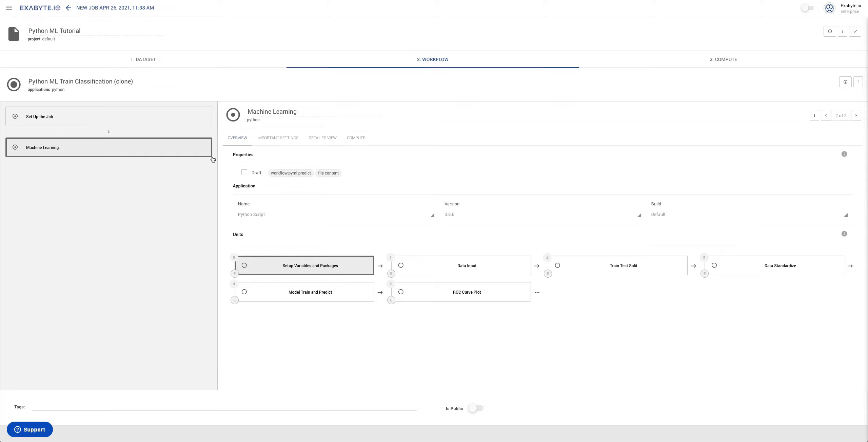
pyautogui.click(277, 141)
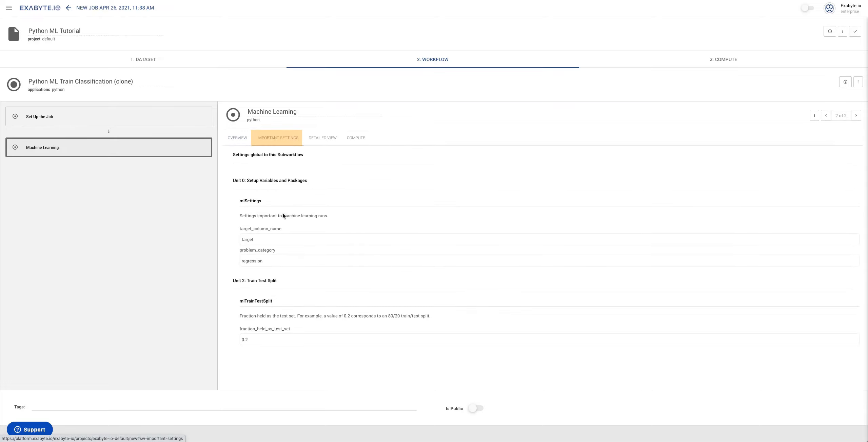
pyautogui.doubleClick(264, 236)
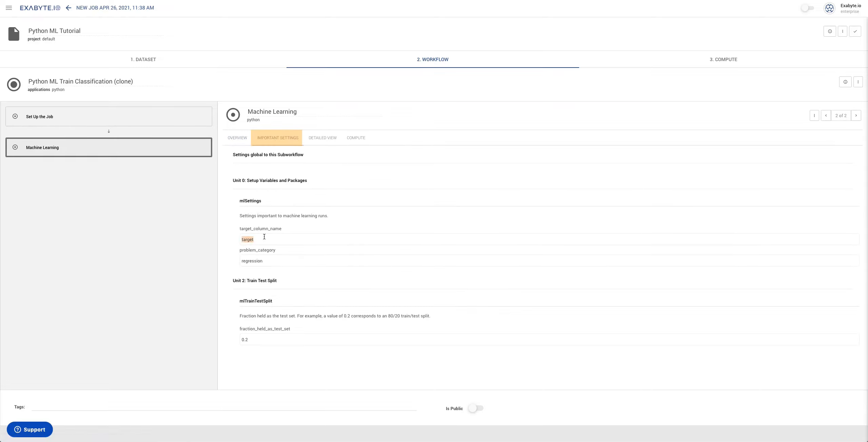
pyautogui.write('Class')
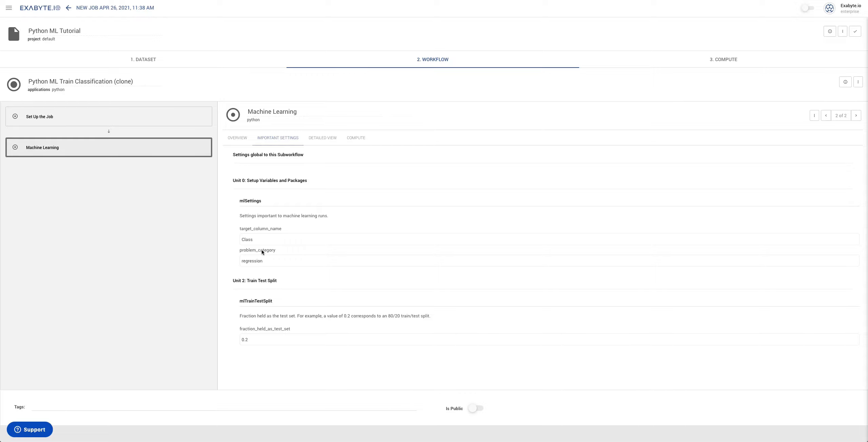
pyautogui.click(257, 260)
pyautogui.click(255, 267)
pyautogui.click(236, 140)
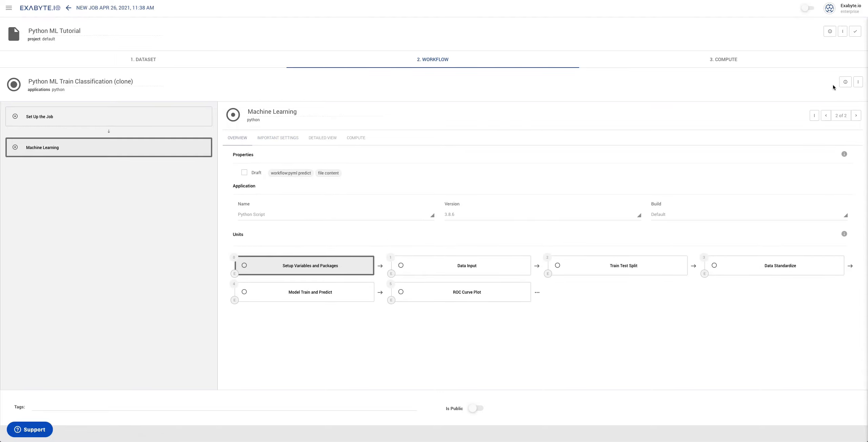
# Step: Save the job and run the new Python ML Tutorial classification job from the default project
pyautogui.click(855, 33)
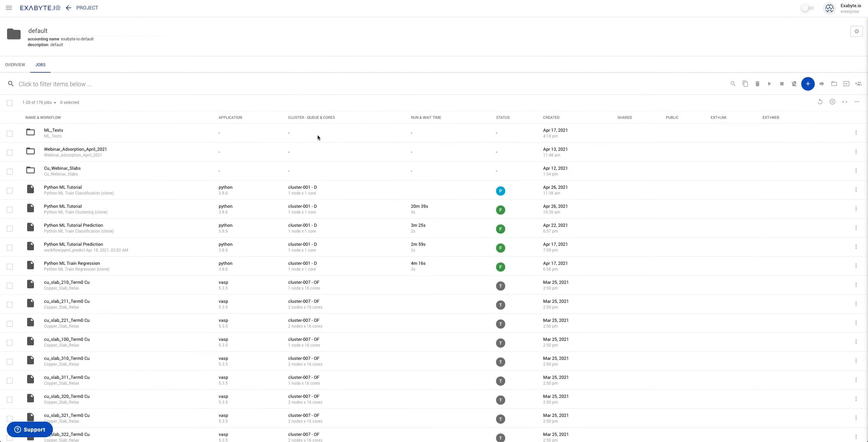
pyautogui.click(856, 189)
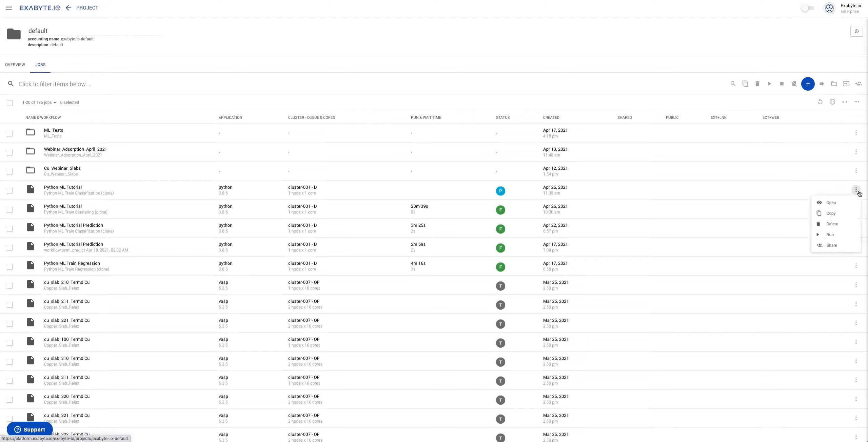
pyautogui.click(823, 239)
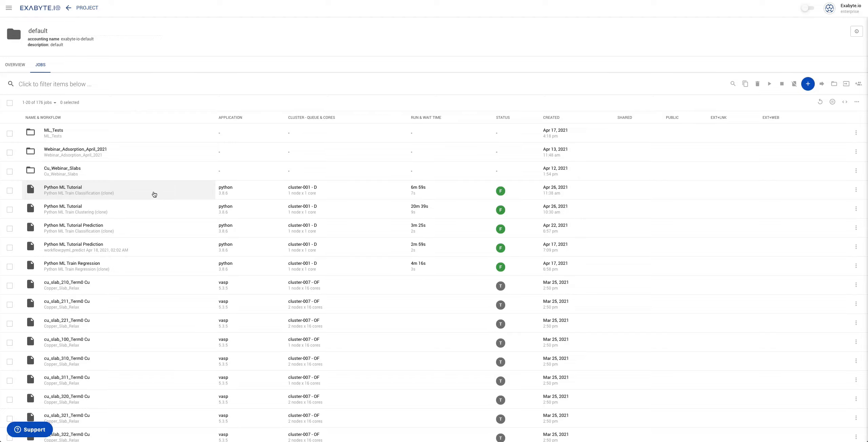
# Step: Open the results of the Python ML Tutorial classification job and view the ROC curve plot image in a separate browser tab
pyautogui.click(154, 194)
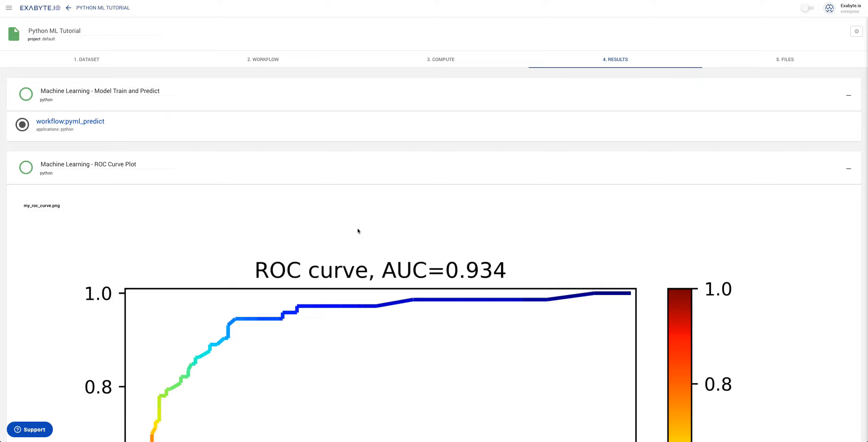
pyautogui.scroll(-3, 358, 229)
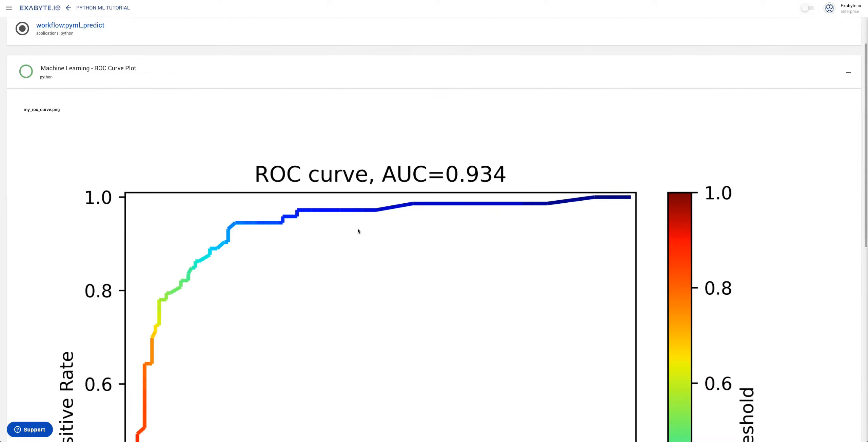
pyautogui.rightClick(358, 229)
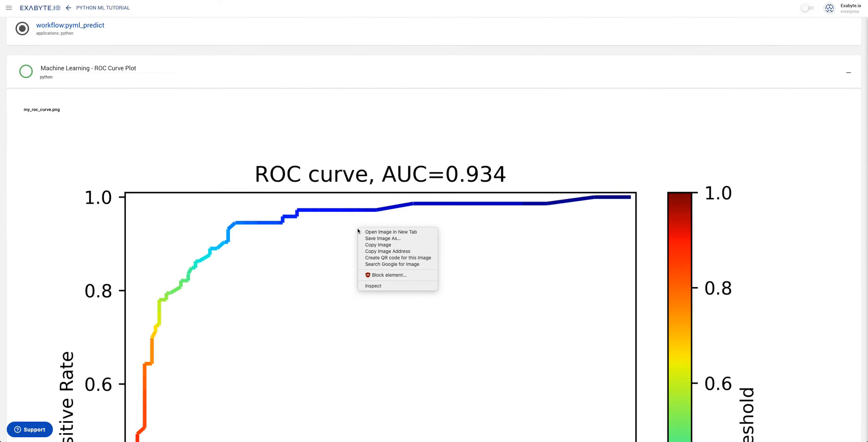
pyautogui.click(383, 232)
pyautogui.click(400, 0)
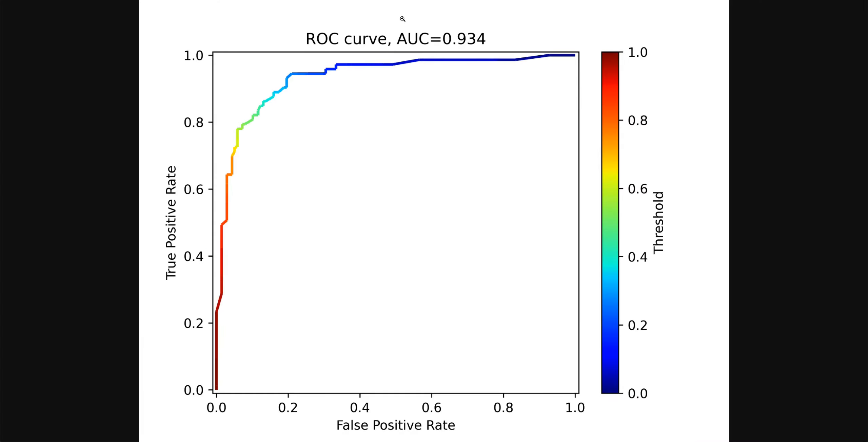